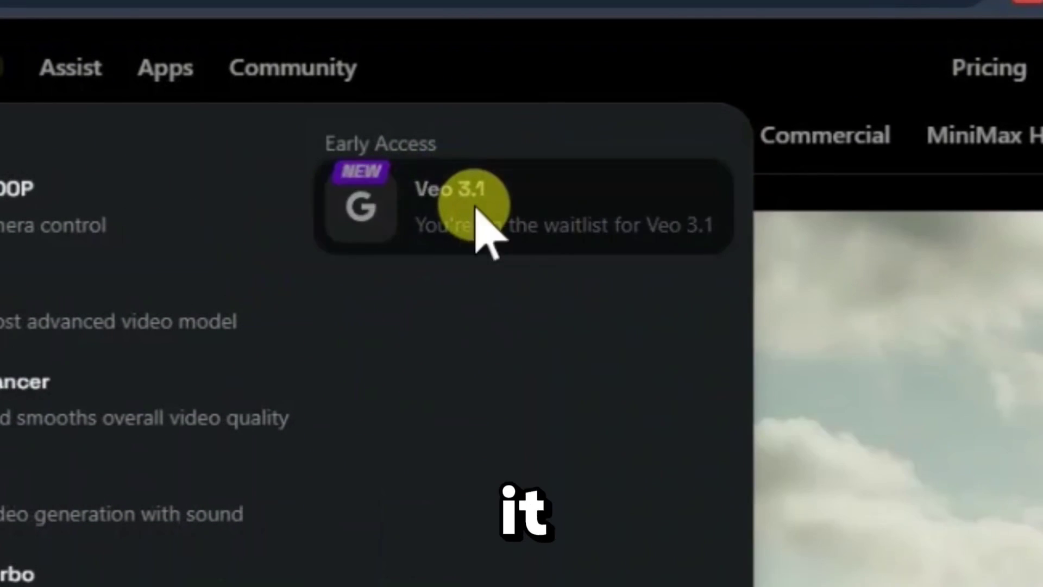
Choose the early-access Veo 3.1 video model
{"action": "left_click", "coordinate": [484, 233]}
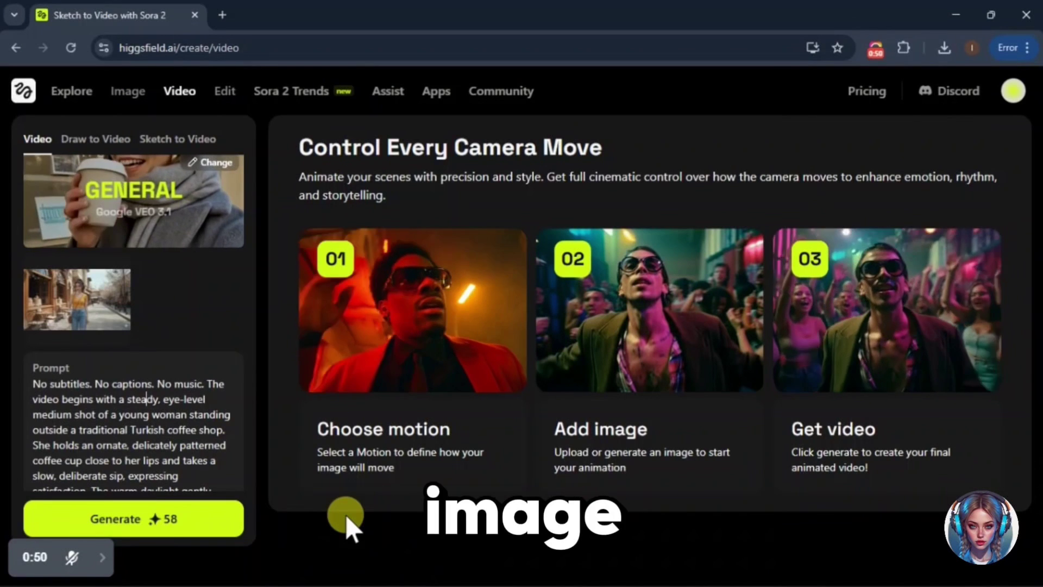
Read through the Turkish coffee shop scene prompt to its last line
{"action": "key", "text": "Down"}
{"action": "key", "text": "Down"}
{"action": "key", "text": "Down"}
{"action": "key", "text": "Down"}
{"action": "key", "text": "Down"}
{"action": "key", "text": "Down"}
{"action": "key", "text": "Down"}
{"action": "key", "text": "Down"}
{"action": "key", "text": "Down"}
{"action": "key", "text": "Down"}
{"action": "key", "text": "Down"}
{"action": "key", "text": "Down"}
{"action": "key", "text": "Down"}
{"action": "key", "text": "Down"}
{"action": "key", "text": "Down"}
{"action": "key", "text": "Down"}
{"action": "key", "text": "Down"}
{"action": "key", "text": "Down"}
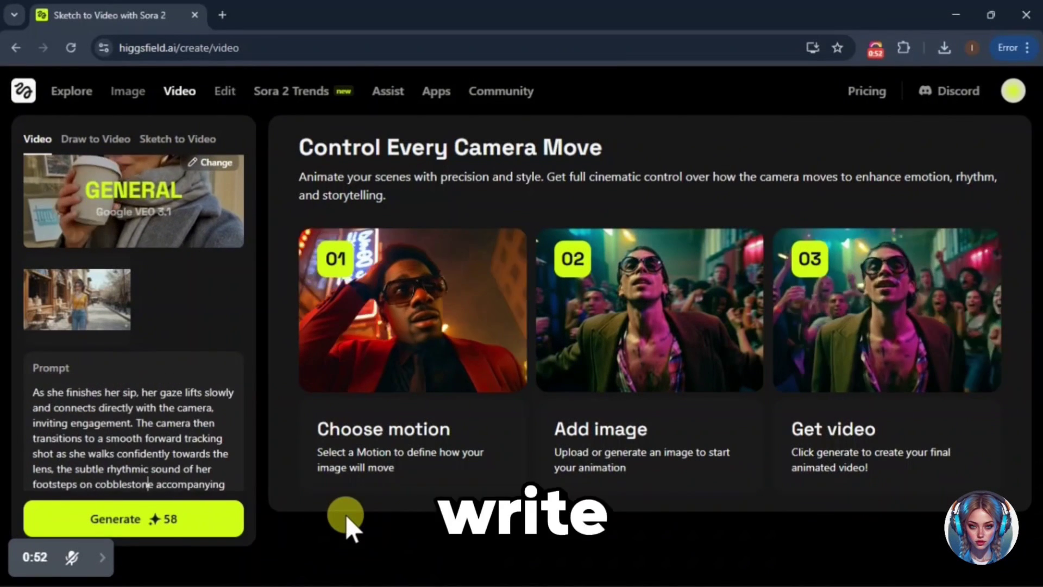
{"action": "key", "text": "Down"}
{"action": "key", "text": "Down"}
{"action": "key", "text": "Down"}
{"action": "key", "text": "Down"}
{"action": "key", "text": "Down"}
{"action": "key", "text": "Down"}
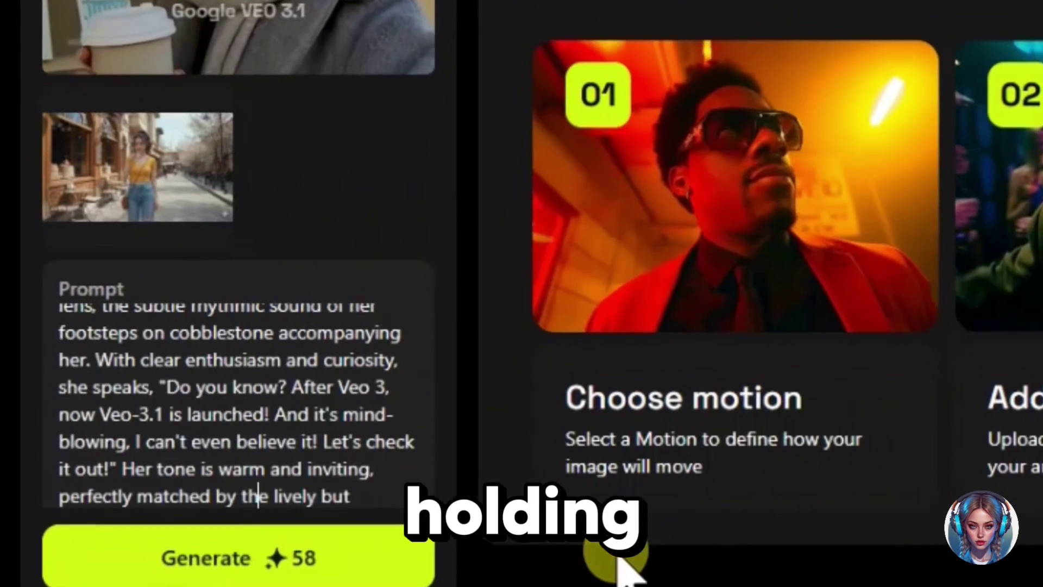
{"action": "key", "text": "Down"}
{"action": "key", "text": "Down"}
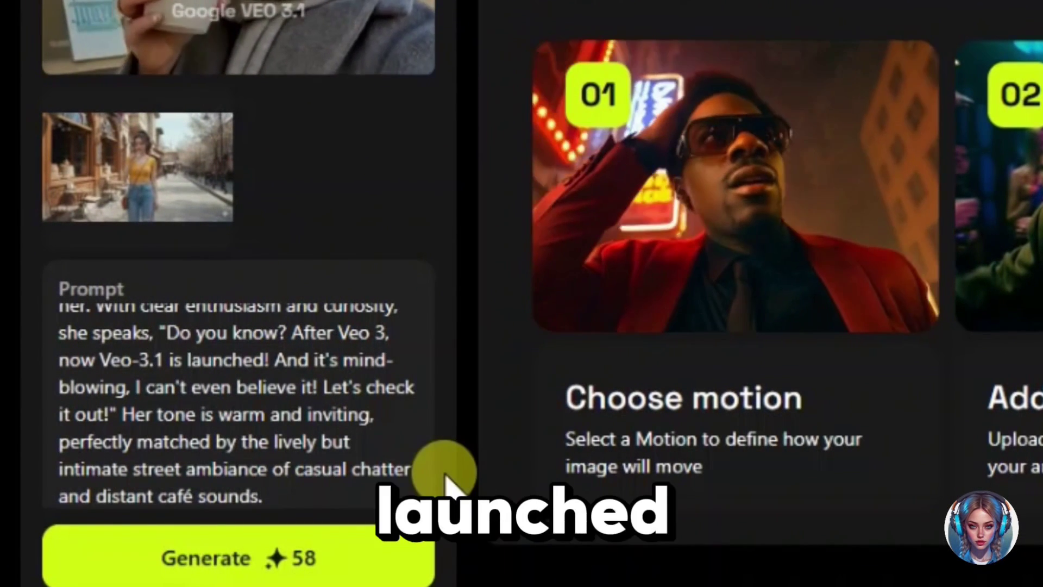
Turn off prompt enhancement and generate the coffee shop video at 720p quality
{"action": "scroll", "coordinate": [444, 478], "scroll_direction": "down", "scroll_amount": 5}
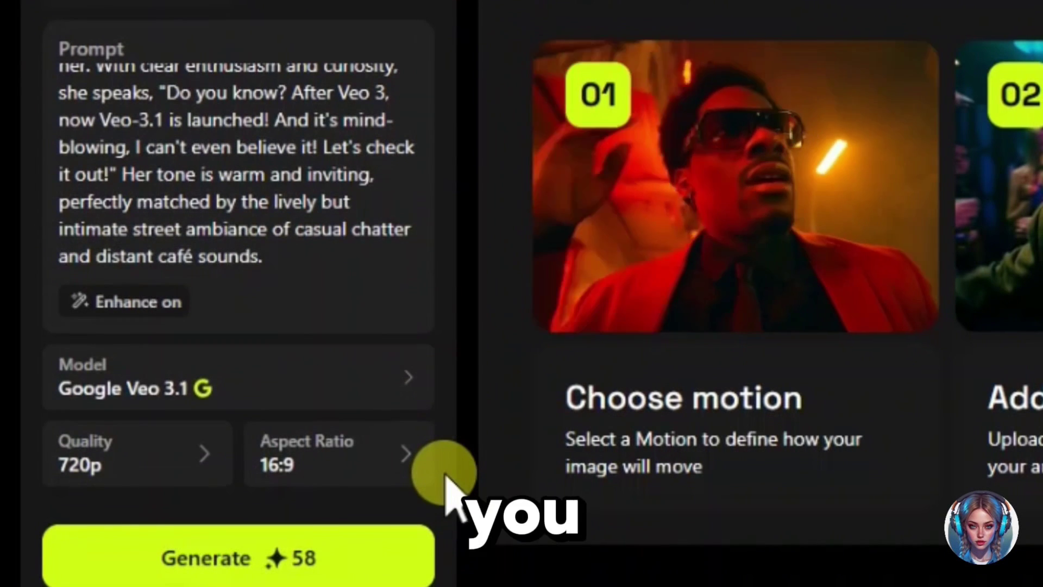
{"action": "left_click", "coordinate": [161, 302]}
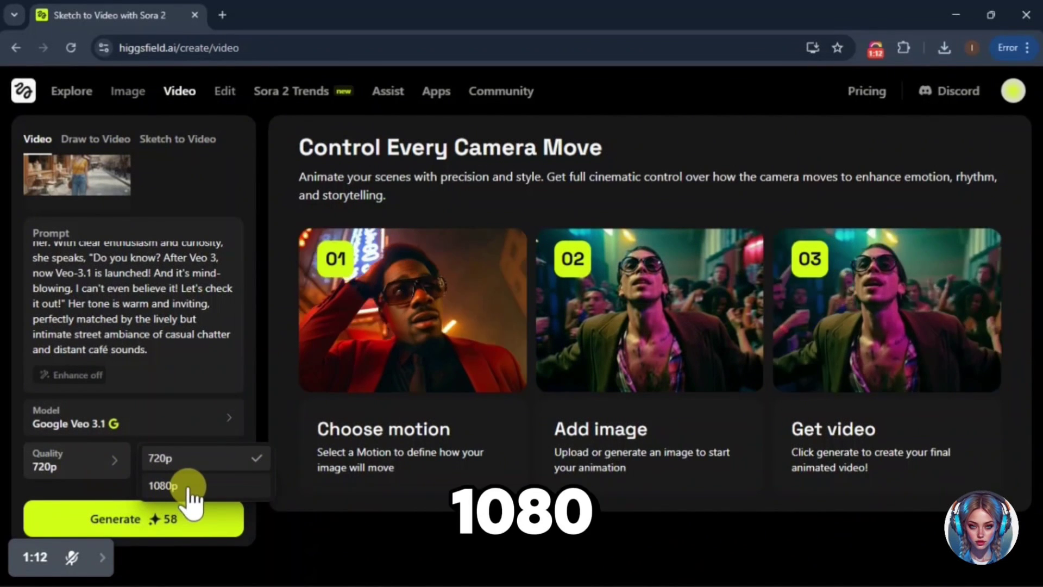
{"action": "left_click", "coordinate": [168, 465]}
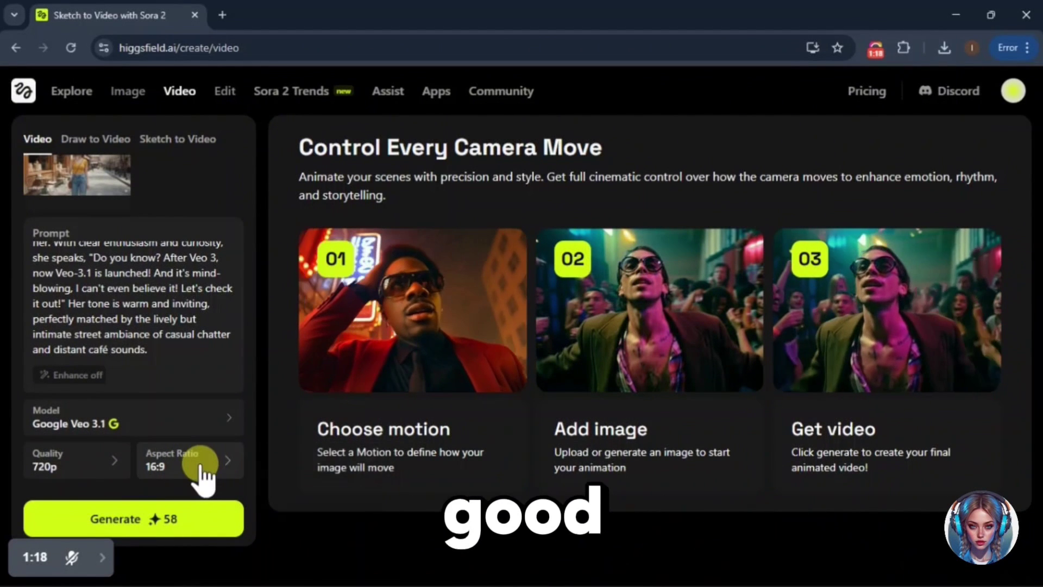
{"action": "left_click", "coordinate": [190, 535]}
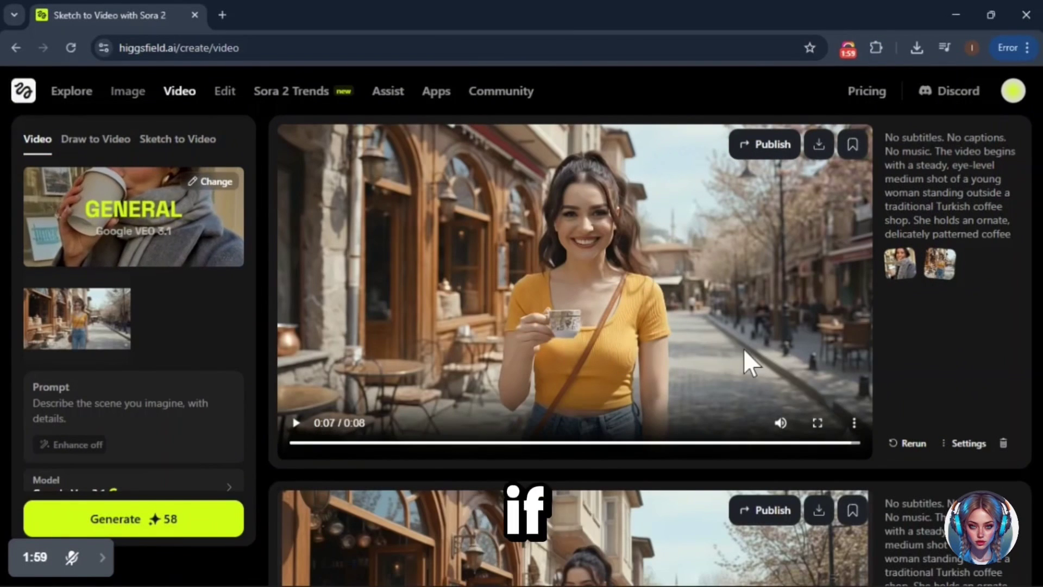
Show the generated coffee shop video full screen and capture its final frame as a screenshot
{"action": "left_click", "coordinate": [817, 424]}
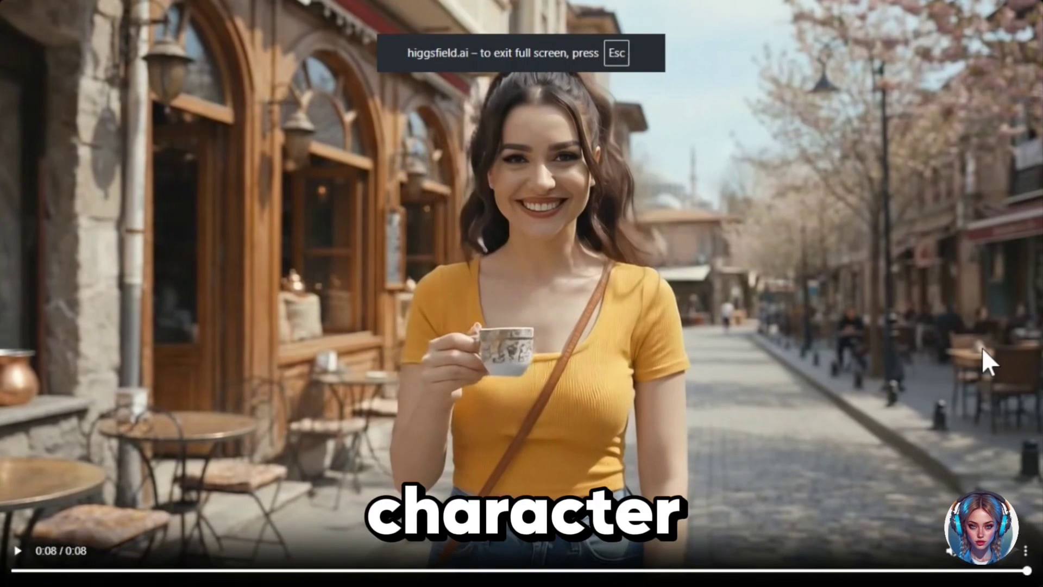
{"action": "key", "text": "super+shift+s"}
{"action": "left_click_drag", "start_coordinate": [1, 2], "coordinate": [1041, 544]}
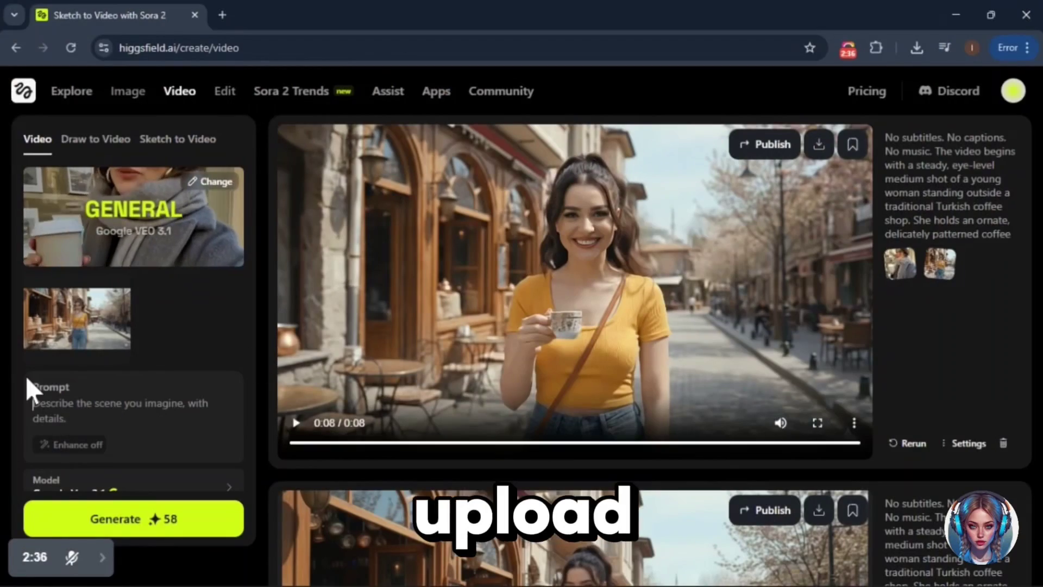
Begin the new video prompt with "the girl stops, look at the camera with warning and says in loud tone", followed by empty quotation marks
{"action": "type", "text": "the girl stop"}
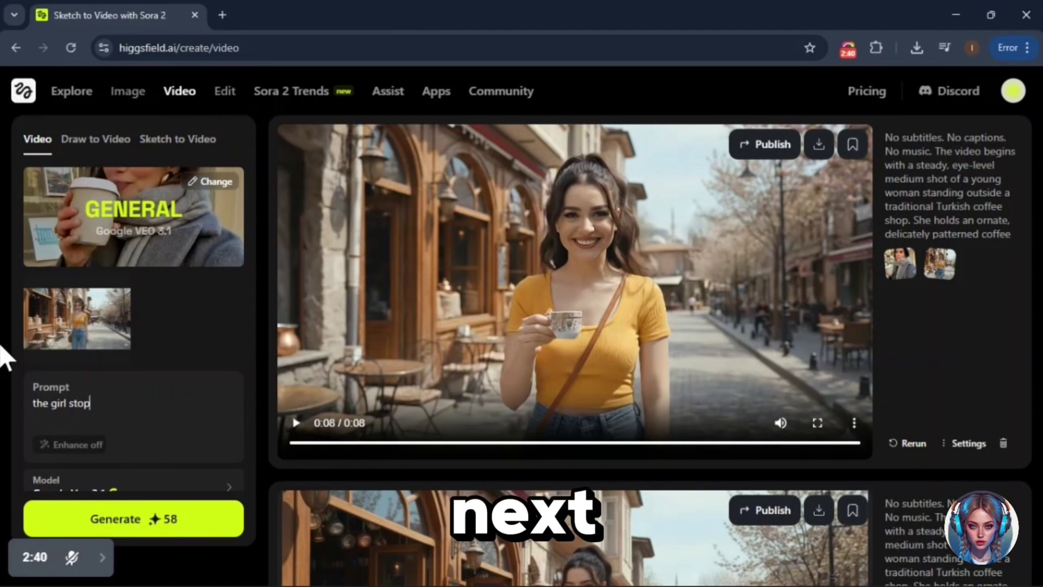
{"action": "type", "text": "s, look at the cam"}
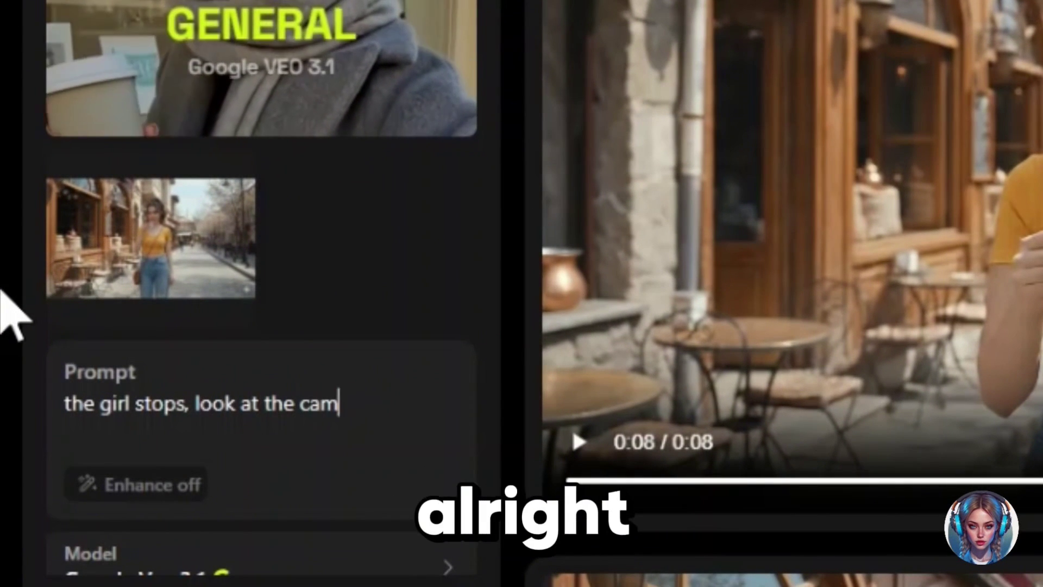
{"action": "type", "text": "era with warning and"}
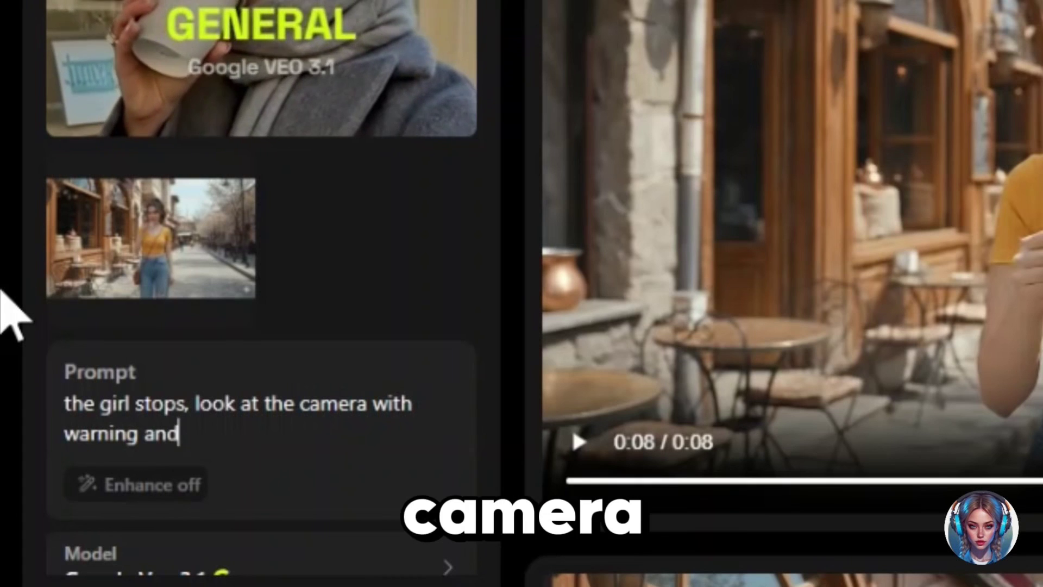
{"action": "type", "text": " says in lo"}
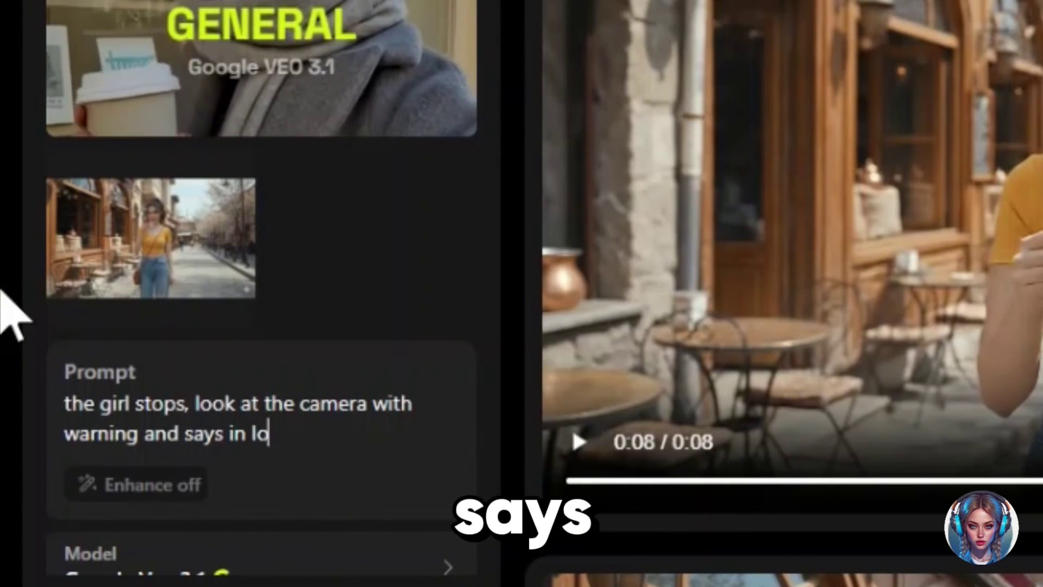
{"action": "type", "text": "ud tone \"\""}
Insert between the quotes "WARNING: If you don't subscribe right now, your favorite snacks will suddenly taste like socks. Watch to the end to save your taste buds"
{"action": "key", "text": "Left"}
{"action": "type", "text": "WARNING: If you don't subscribe right now, your favorite snacks will suddenly taste like socks. Watch to the end to save your taste buds"}
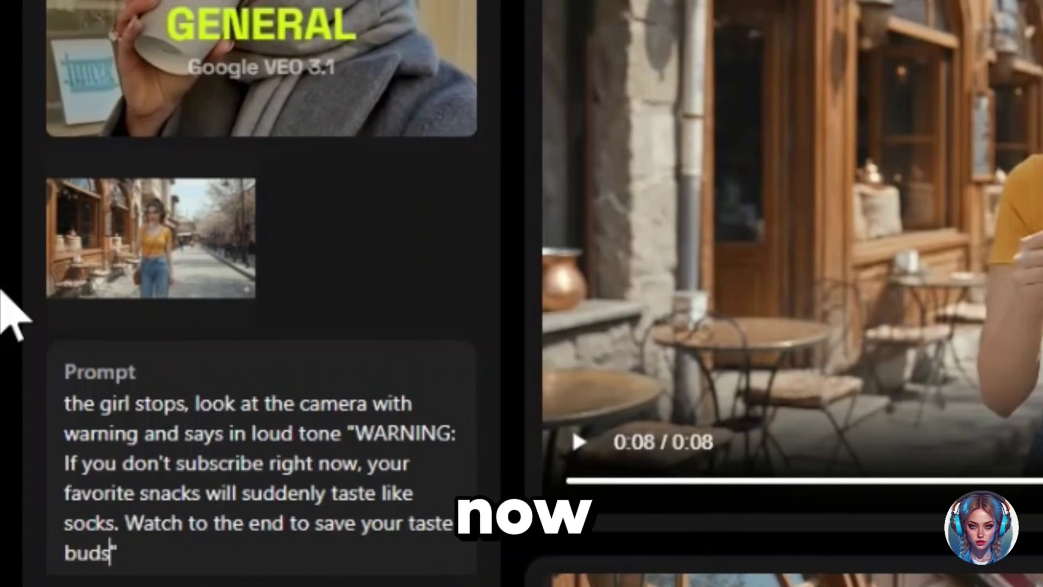
{"action": "scroll", "coordinate": [500, 442], "scroll_direction": "down", "scroll_amount": 5}
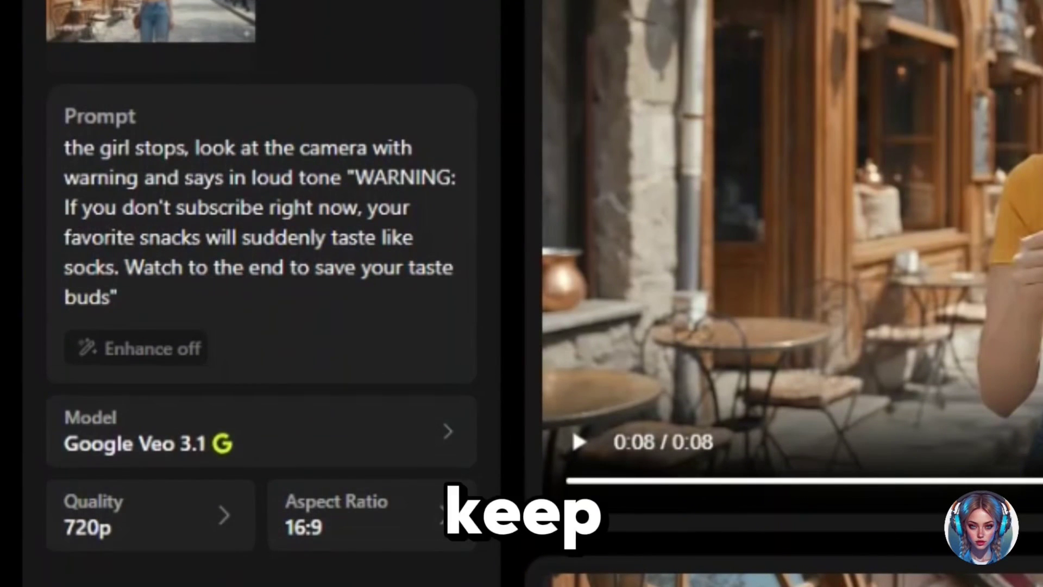
Play the newly generated video of the girl giving the warning
{"action": "left_click", "coordinate": [295, 423]}
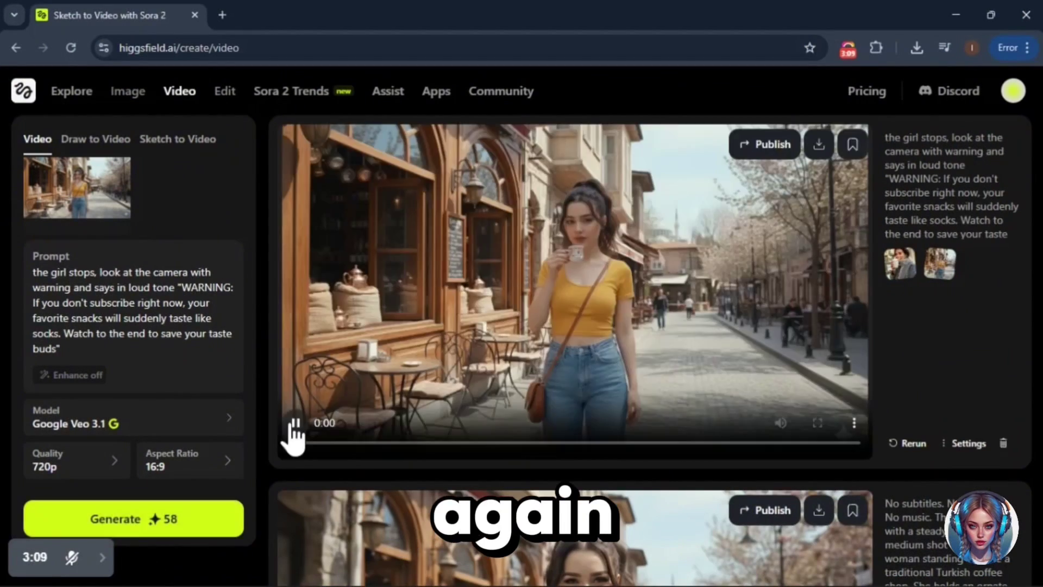
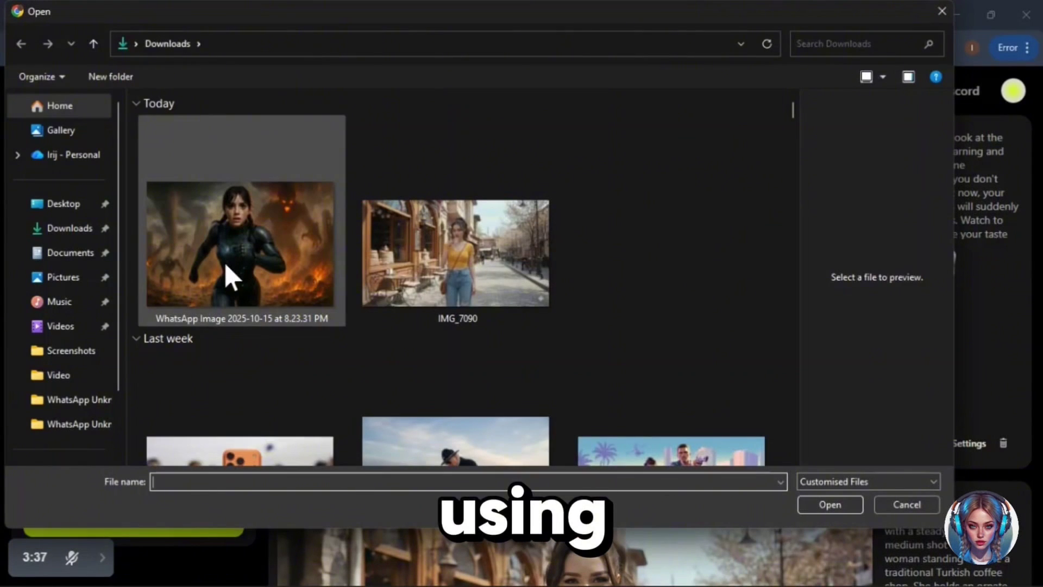
Upload the WhatsApp image of the woman in the black combat suit and paste the burning city scene prompt
{"action": "double_click", "coordinate": [224, 263]}
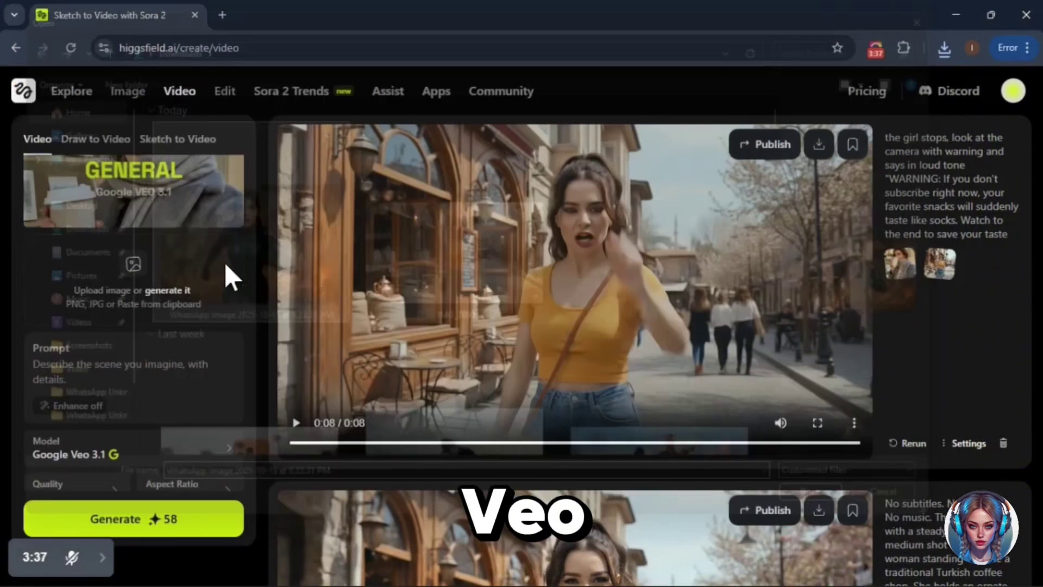
{"action": "left_click", "coordinate": [158, 363]}
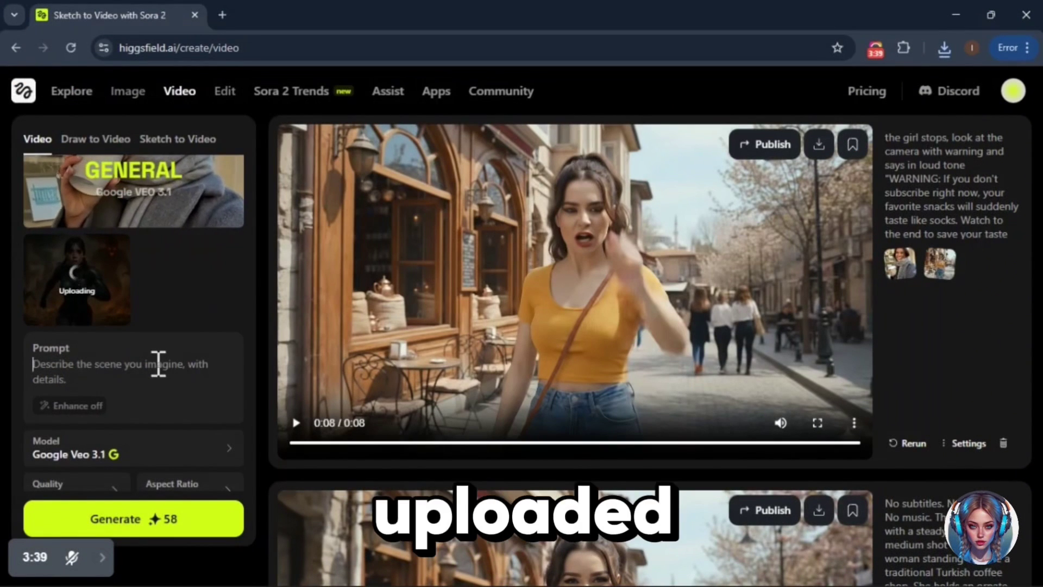
{"action": "key", "text": "ctrl+v"}
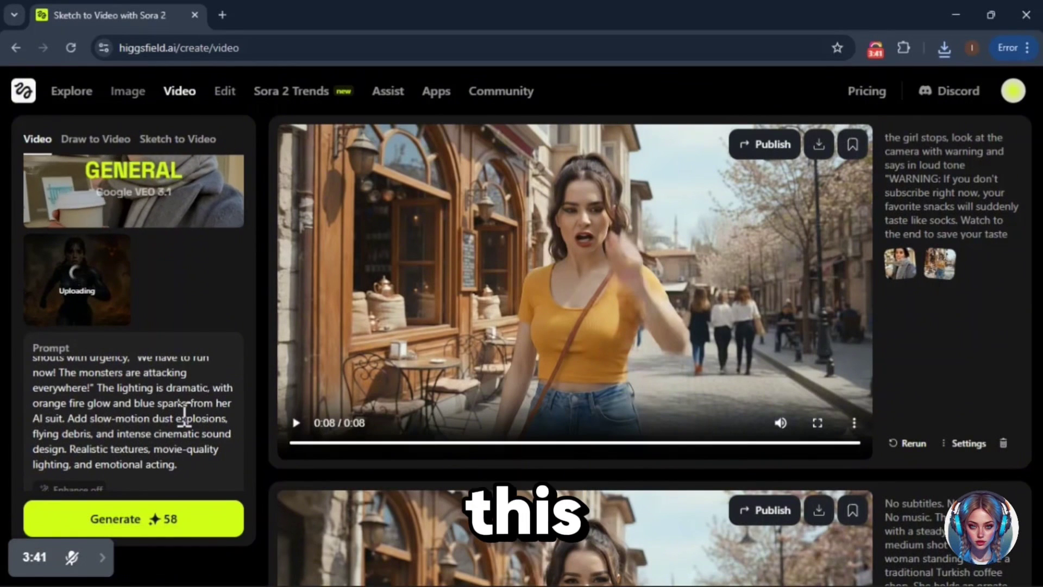
Remove "12-second" from the prompt's opening sentence and generate the combat suit video
{"action": "scroll", "coordinate": [185, 413], "scroll_direction": "up", "scroll_amount": 3}
{"action": "scroll", "coordinate": [185, 412], "scroll_direction": "up", "scroll_amount": 2}
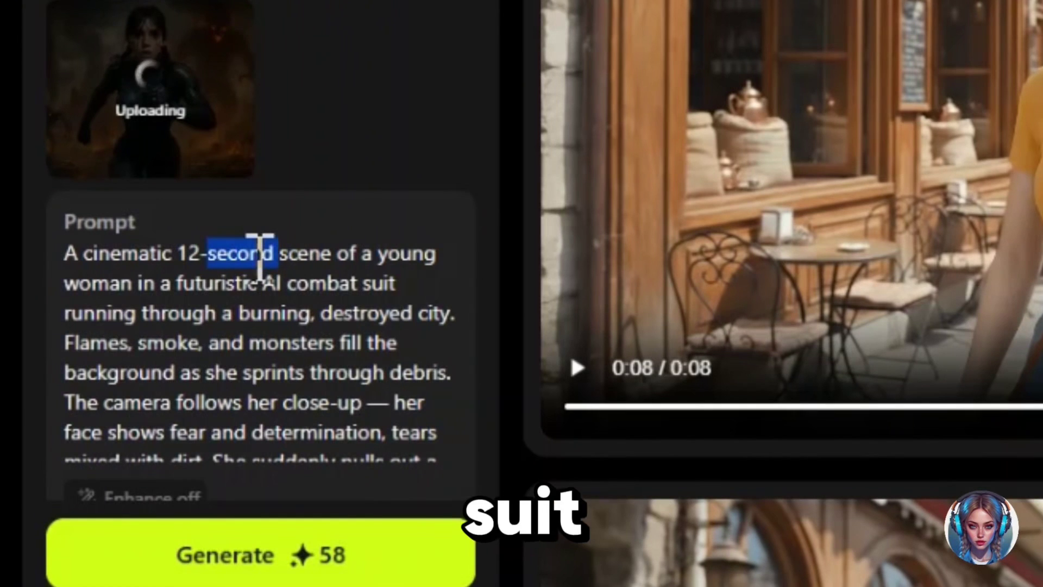
{"action": "key", "text": "BackSpace"}
{"action": "key", "text": "BackSpace"}
{"action": "key", "text": "BackSpace"}
{"action": "key", "text": "BackSpace"}
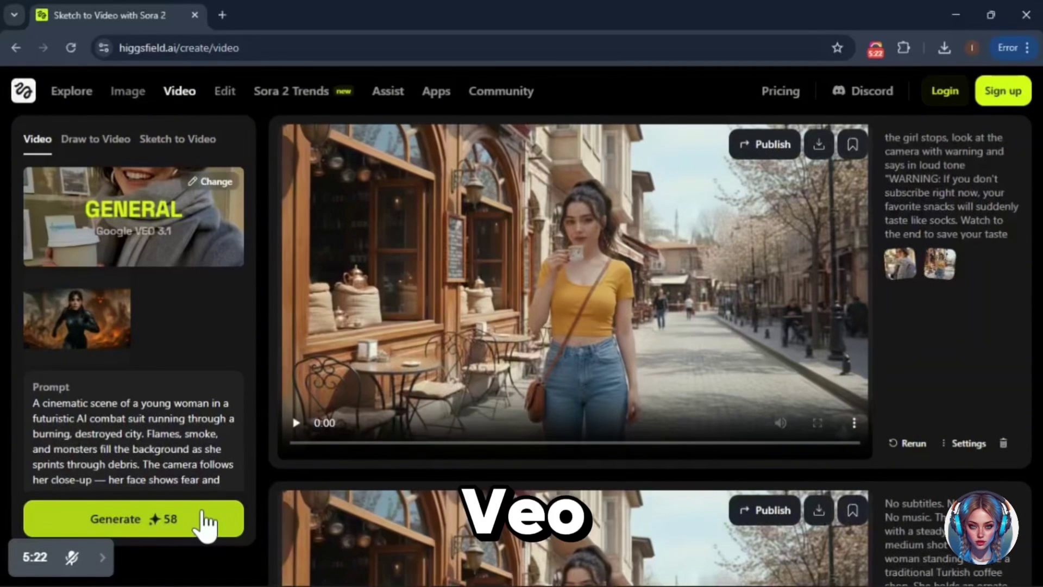
{"action": "left_click", "coordinate": [204, 517]}
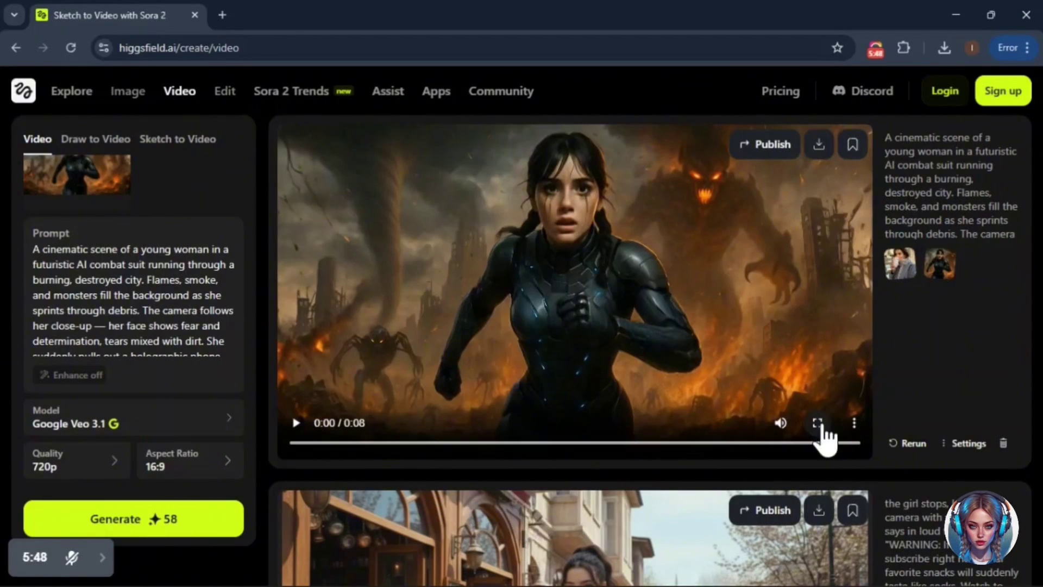
Play the generated combat suit video in full screen, then return to the page view
{"action": "left_click", "coordinate": [817, 423]}
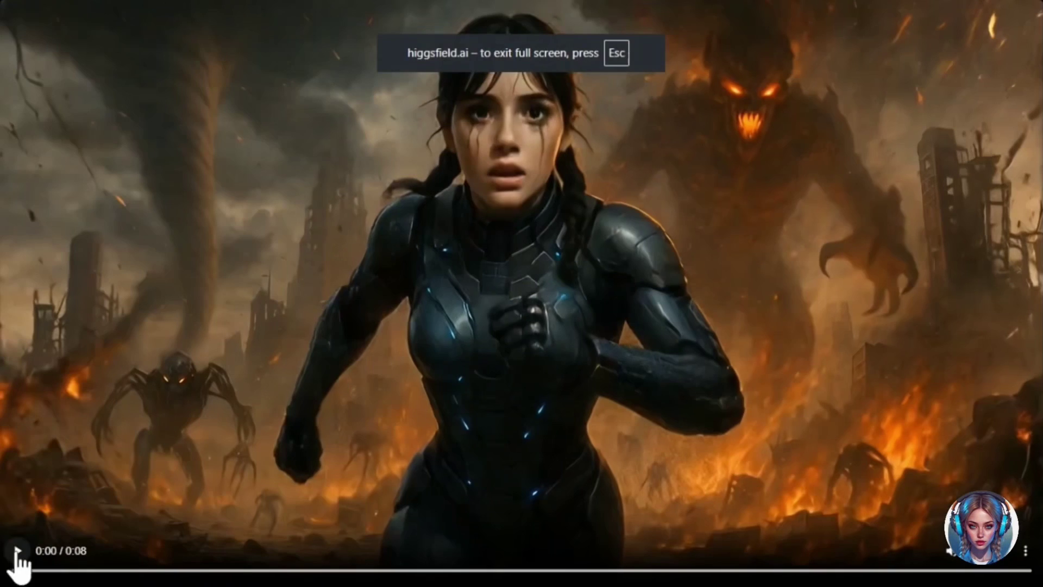
{"action": "left_click", "coordinate": [16, 551]}
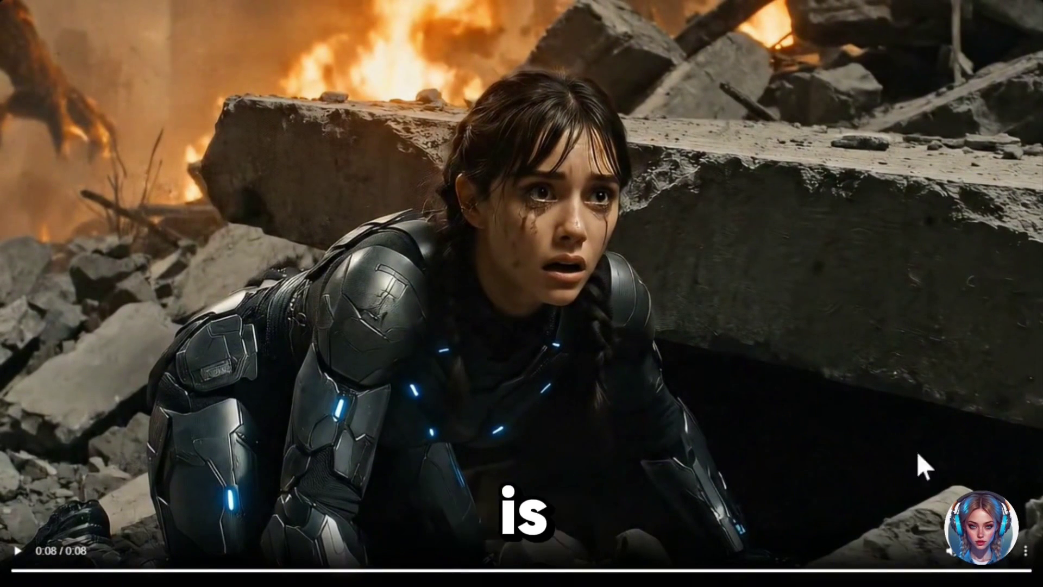
{"action": "left_click", "coordinate": [999, 556]}
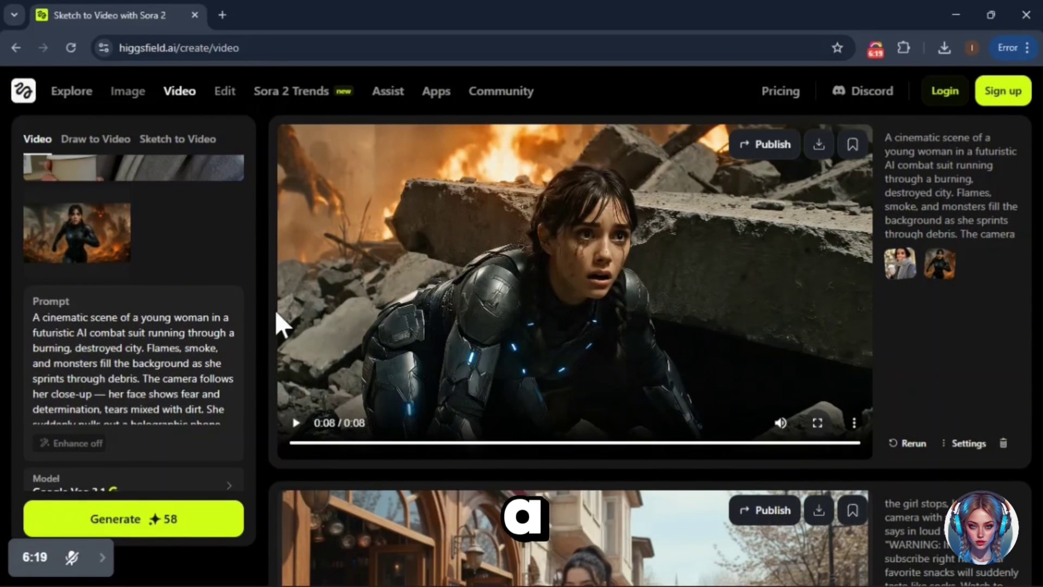
Remove the uploaded combat suit image and clear the whole prompt
{"action": "scroll", "coordinate": [212, 237], "scroll_direction": "up", "scroll_amount": 1}
{"action": "scroll", "coordinate": [217, 248], "scroll_direction": "up", "scroll_amount": 2}
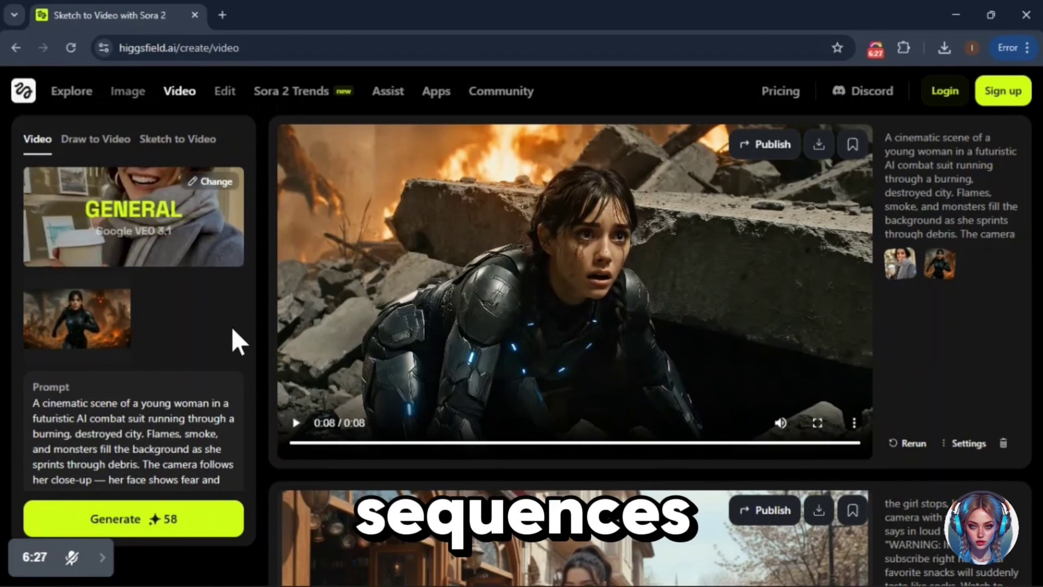
{"action": "mouse_move", "coordinate": [105, 304]}
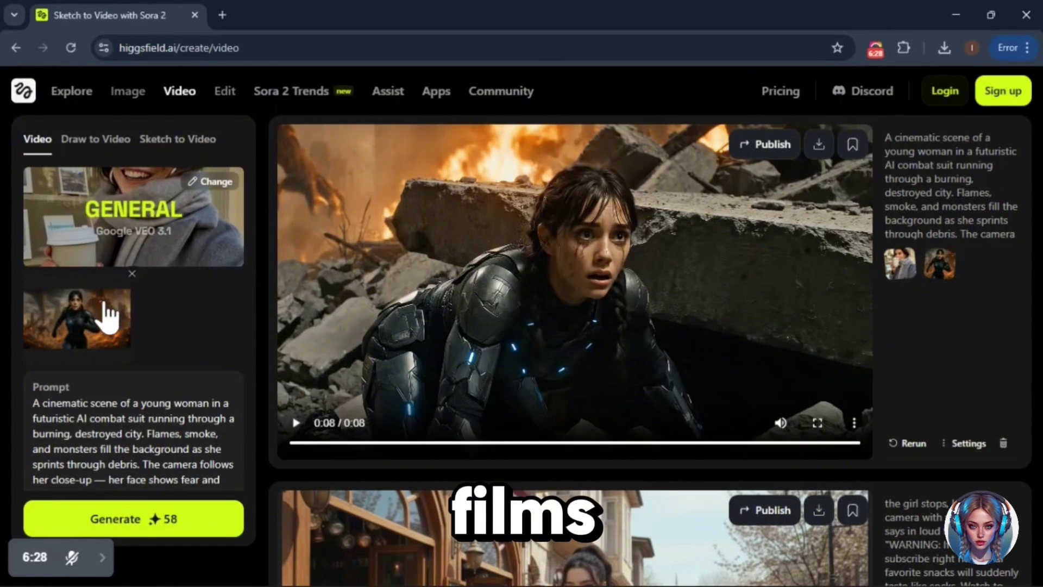
{"action": "left_click", "coordinate": [132, 273]}
{"action": "key", "text": "ctrl+a"}
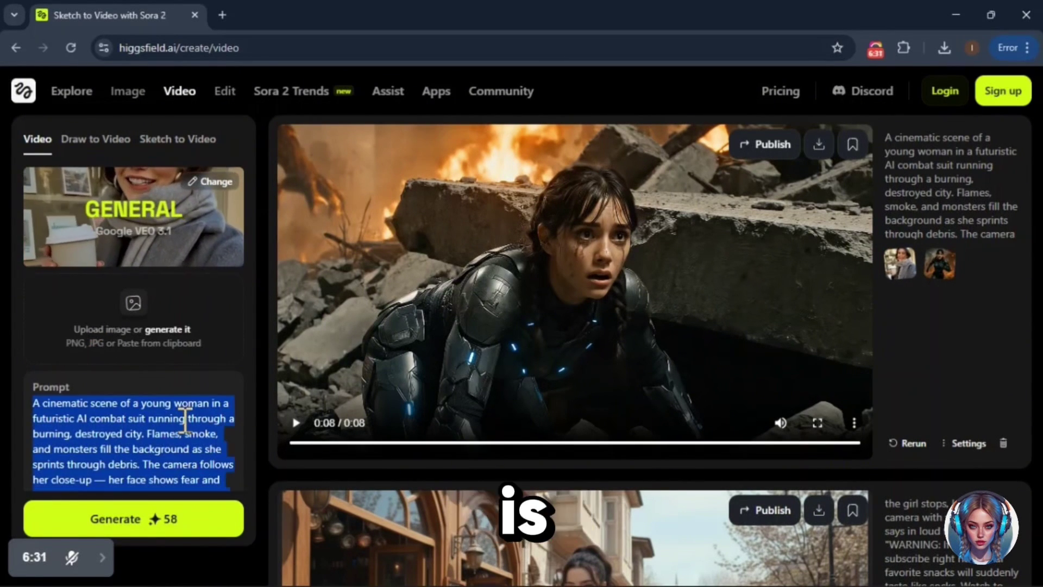
{"action": "key", "text": "BackSpace"}
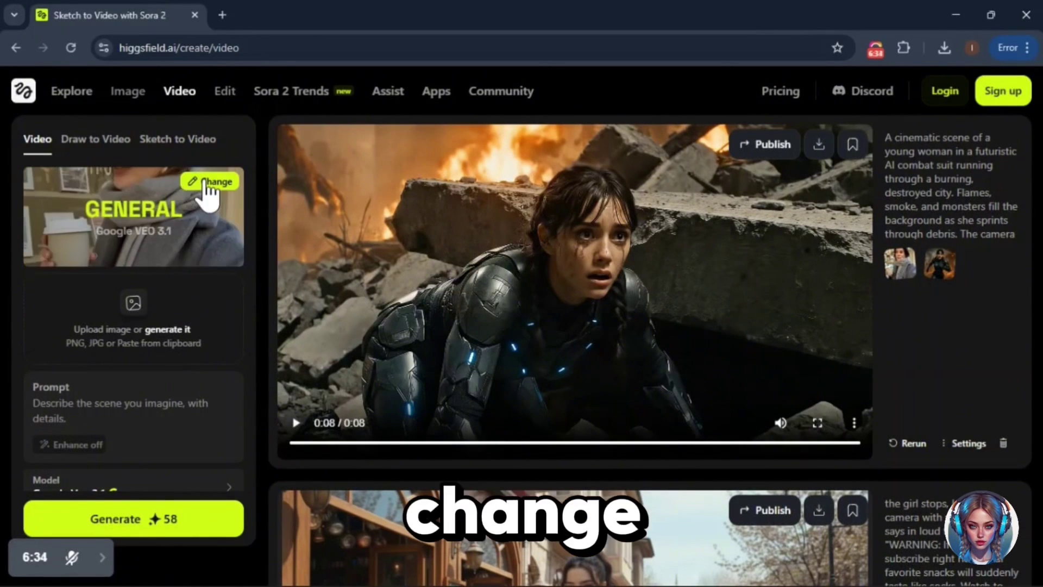
Change the motion preset to Veo3's ASMR and upload the Leonardo_Kino_XL image of the young woman with brightly colored hair
{"action": "left_click", "coordinate": [207, 181]}
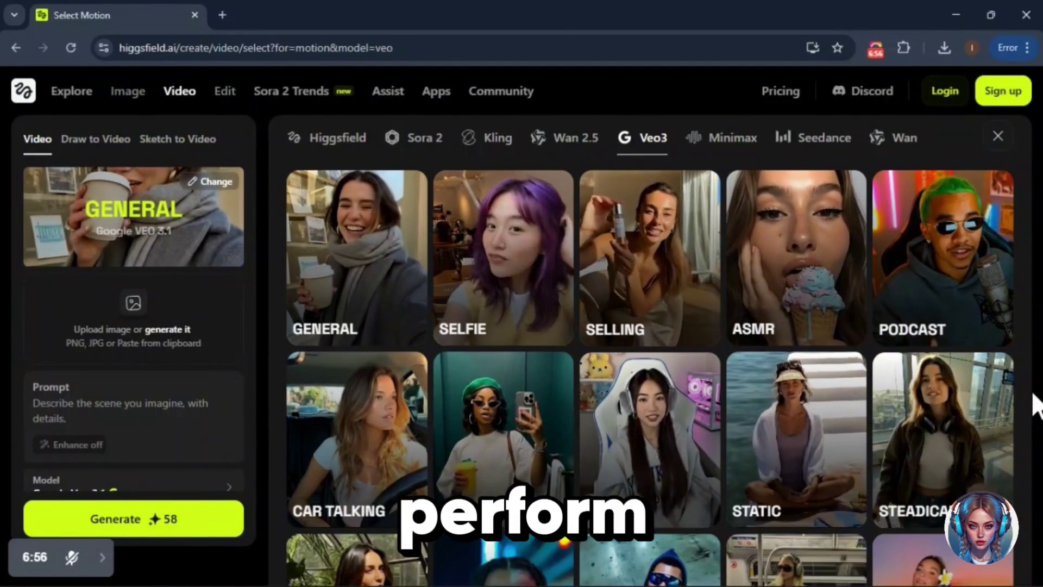
{"action": "left_click", "coordinate": [812, 288]}
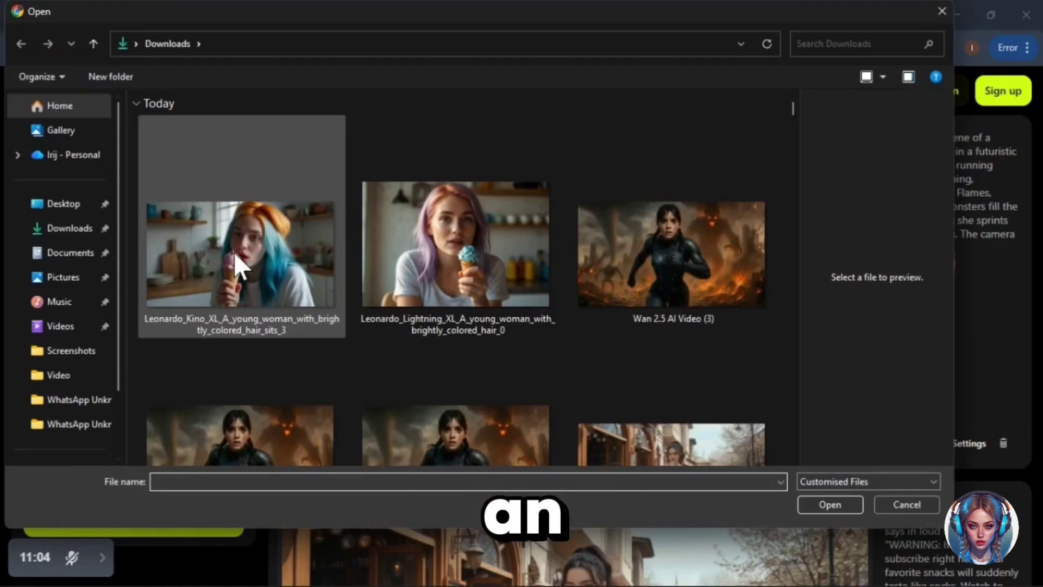
{"action": "double_click", "coordinate": [239, 266]}
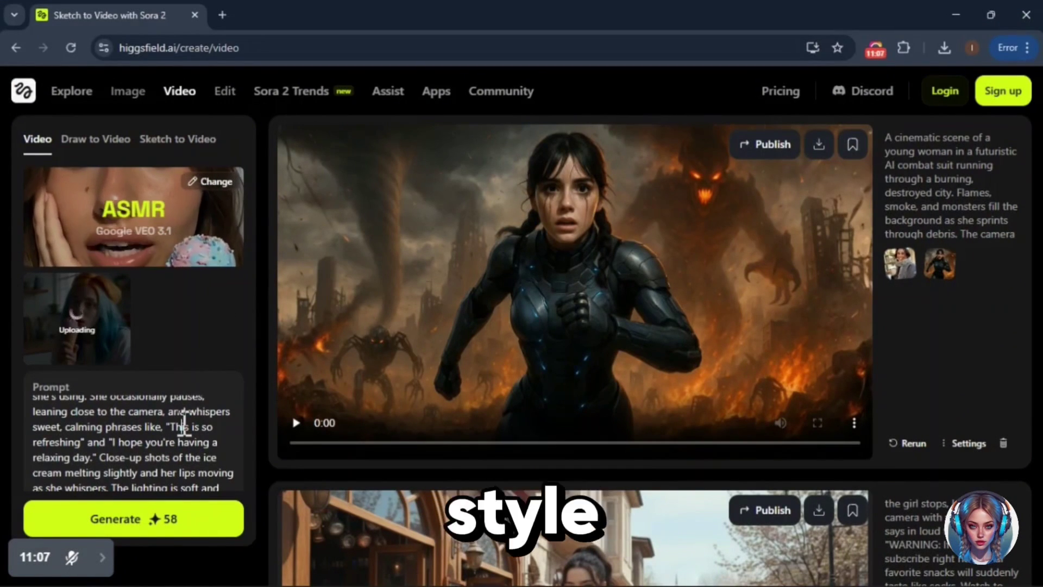
{"action": "scroll", "coordinate": [184, 427], "scroll_direction": "down", "scroll_amount": 1}
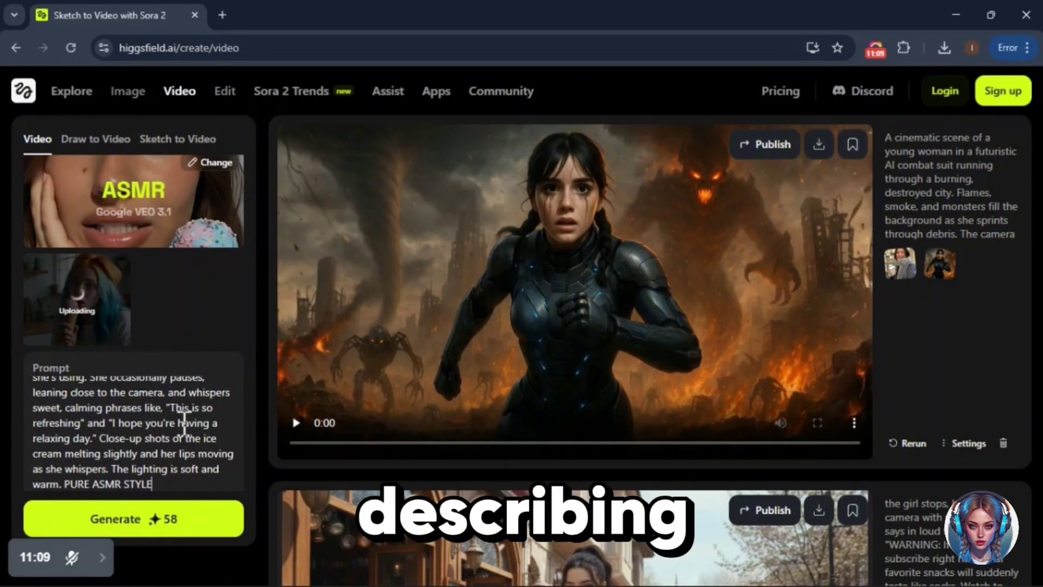
Generate the ASMR ice cream video from the uploaded image and the prompt ending in "PURE ASMR STYLE"
{"action": "left_click", "coordinate": [205, 489]}
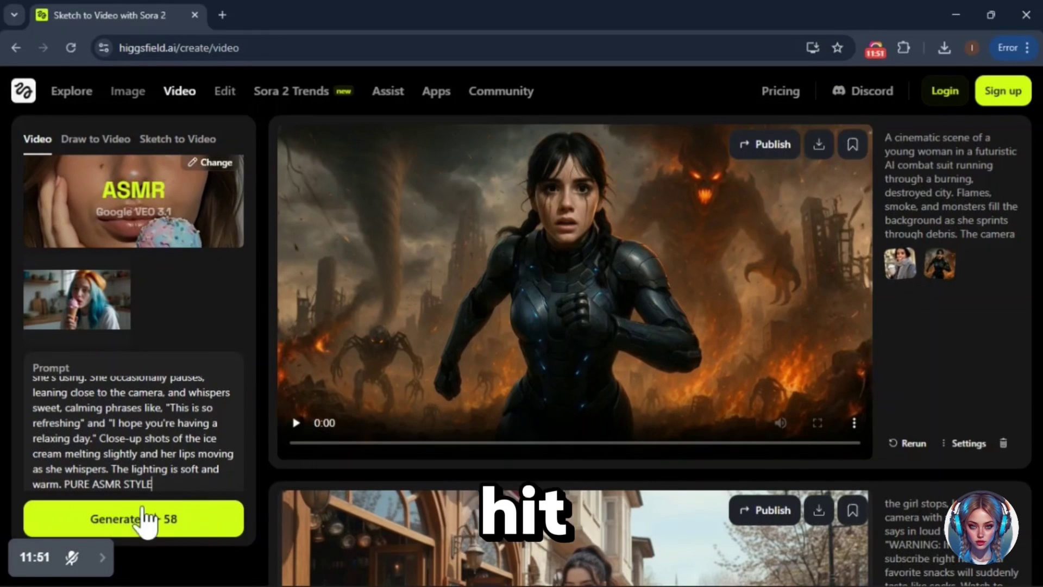
{"action": "left_click", "coordinate": [145, 520]}
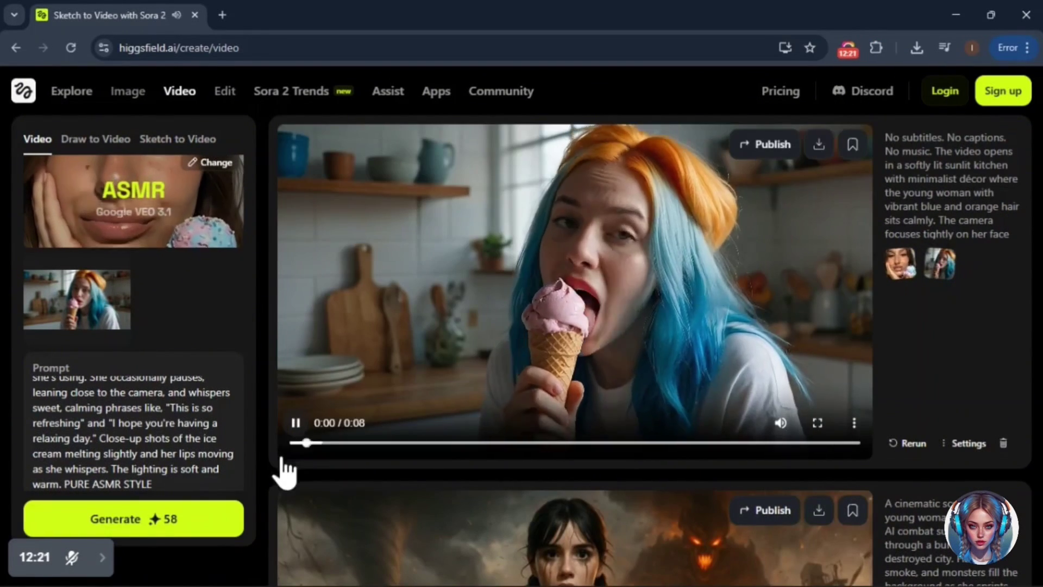
Capture the ice cream video's last frame in full screen as the source image and generate the follow-up ASMR video with the blown kiss
{"action": "left_click", "coordinate": [817, 423]}
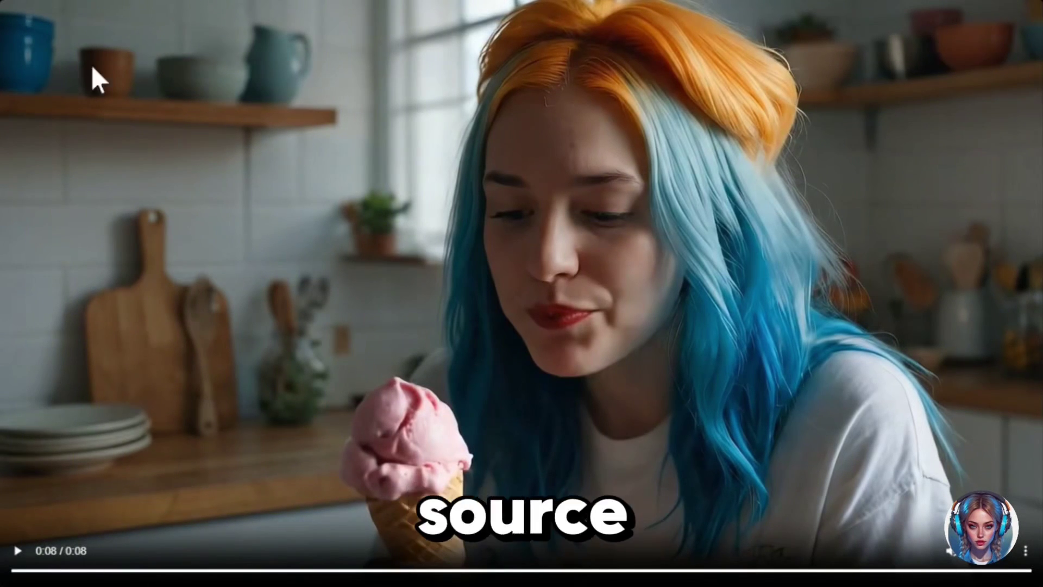
{"action": "key", "text": "Print"}
{"action": "left_click_drag", "start_coordinate": [0, 0], "coordinate": [1042, 546]}
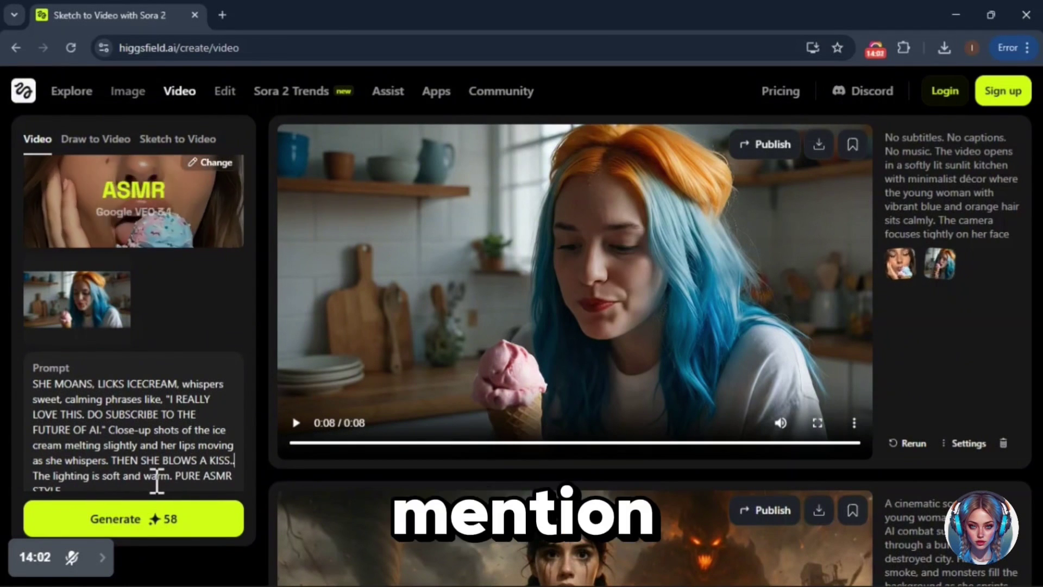
{"action": "left_click", "coordinate": [144, 525]}
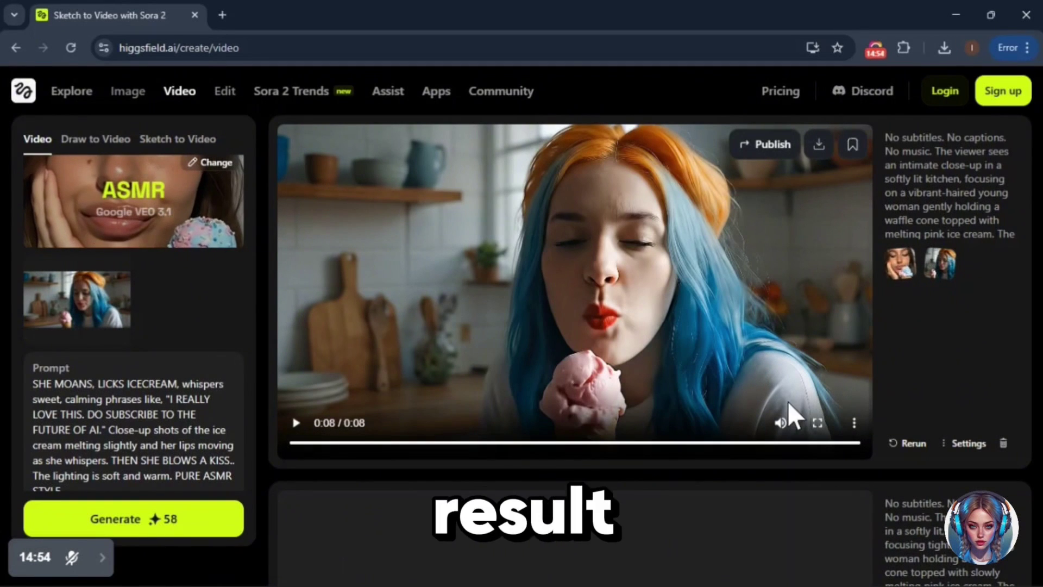
Play the follow-up ASMR video in full screen, then return to the page view
{"action": "left_click", "coordinate": [817, 423]}
{"action": "left_click", "coordinate": [15, 551]}
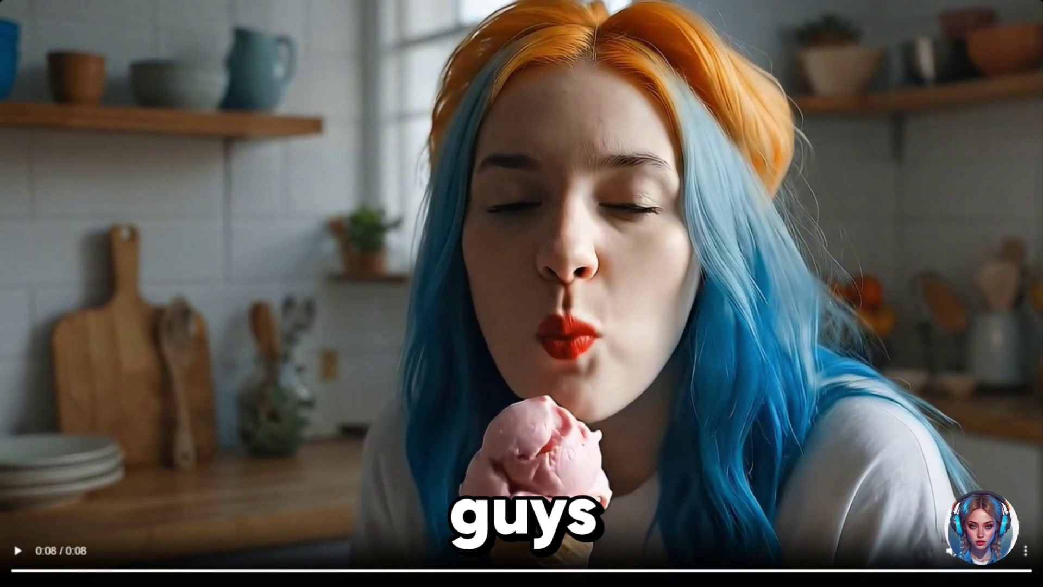
{"action": "left_click", "coordinate": [991, 551]}
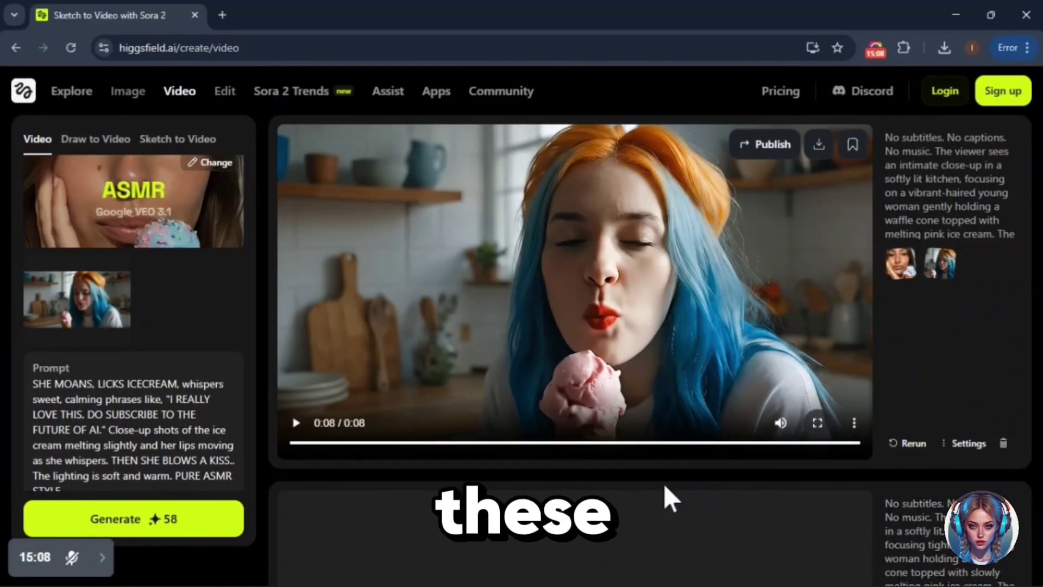